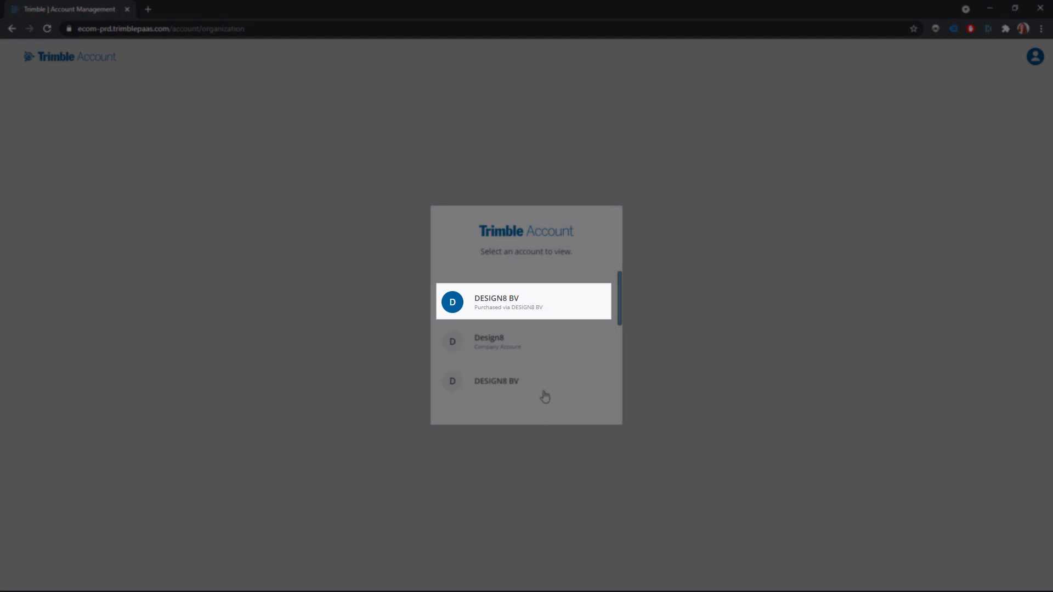
Open the DESIGN8 BV account and go to its Members list.
left_click(535, 305)
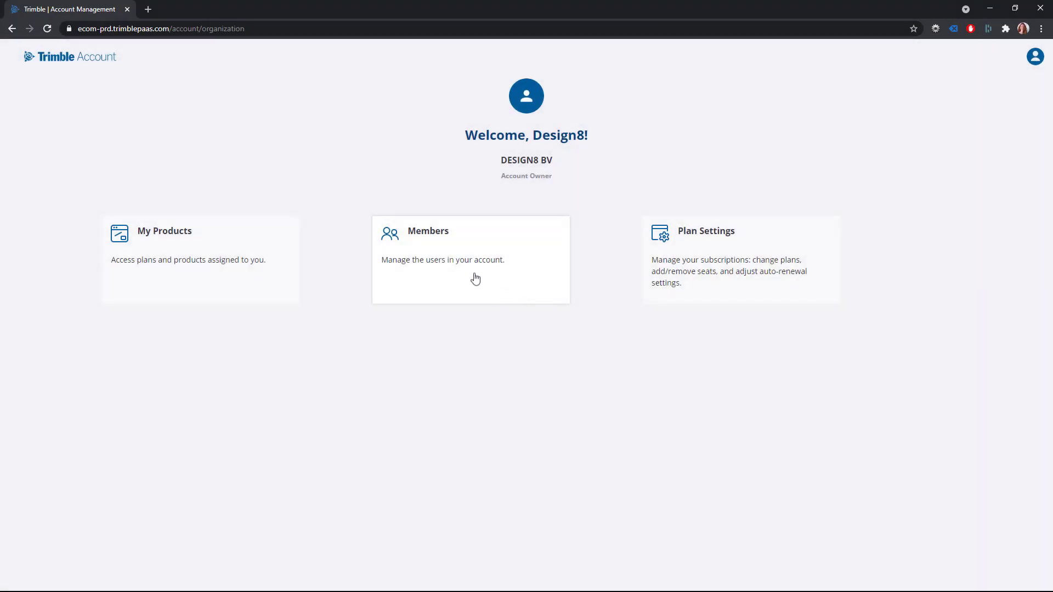
left_click(439, 249)
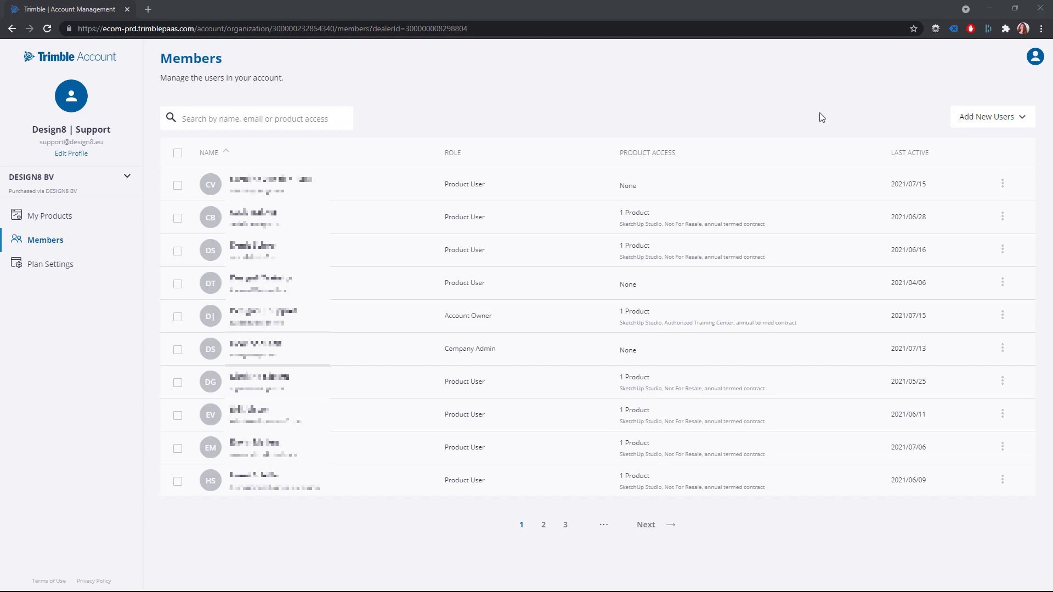
Download template.csv from the Add New Users > Bulk Add (.csv) dialog.
left_click(993, 115)
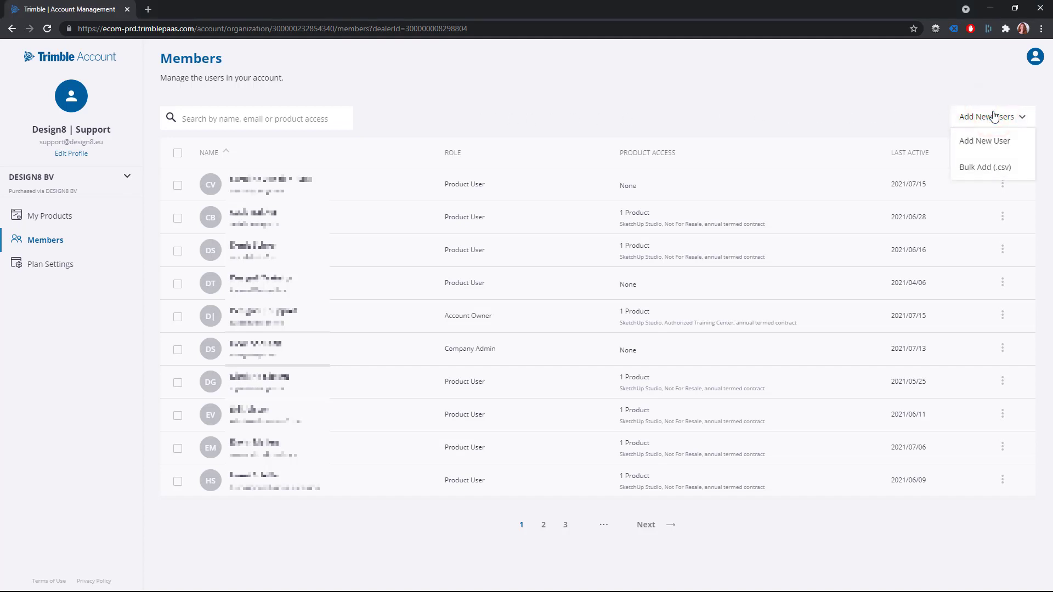
left_click(1001, 168)
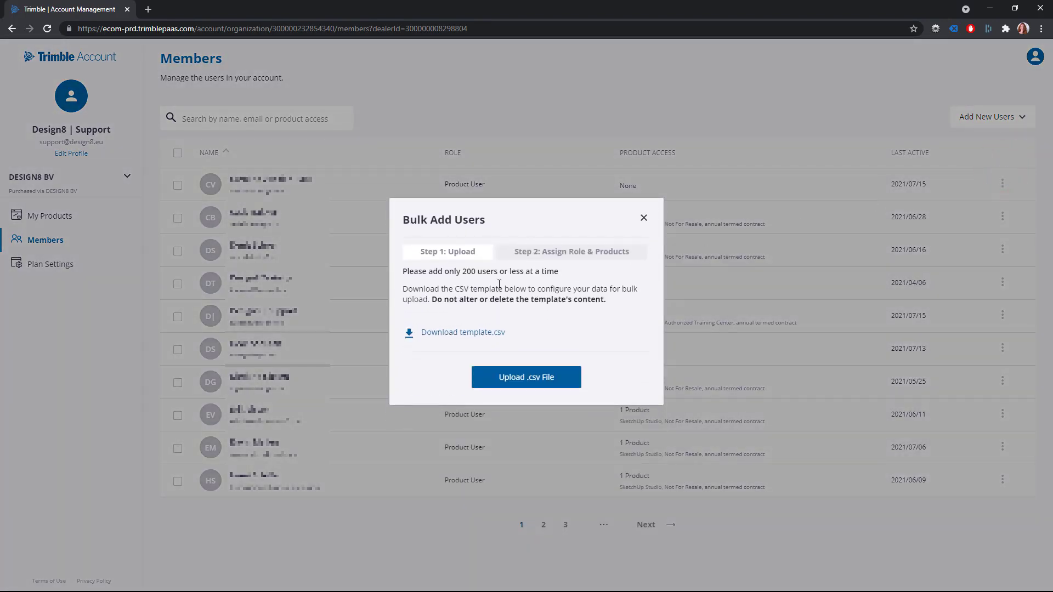
left_click(475, 334)
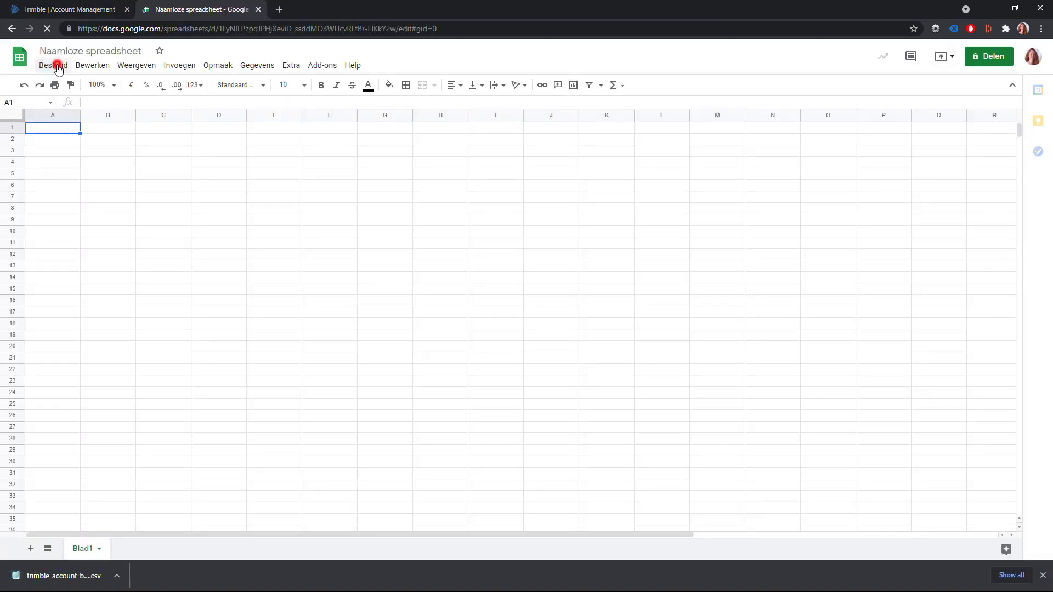
Import the downloaded CSV template into the Google Sheets spreadsheet.
left_click(53, 65)
left_click(91, 148)
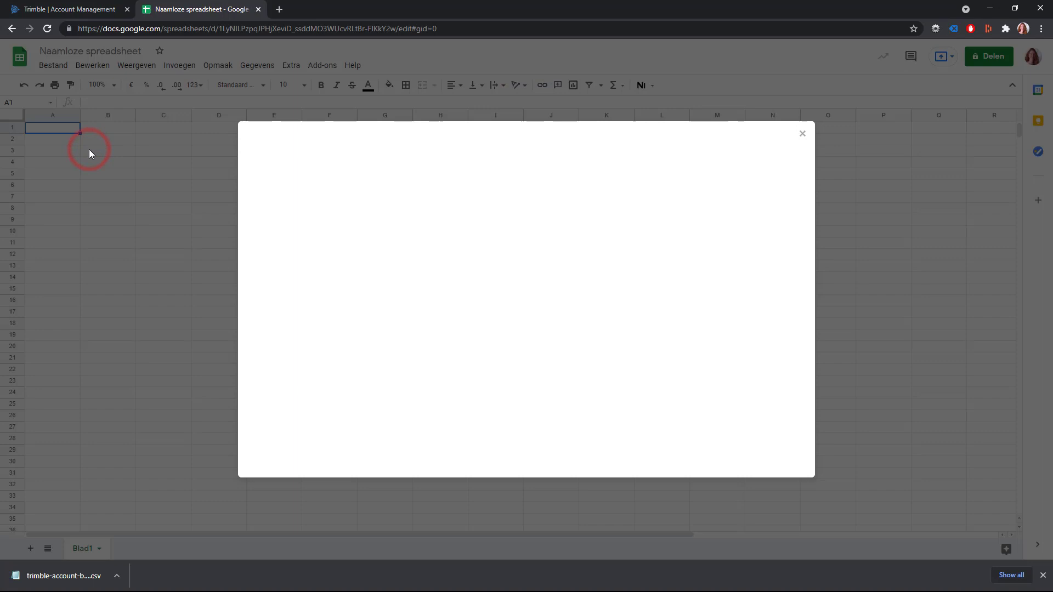
left_click(530, 164)
left_click(359, 400)
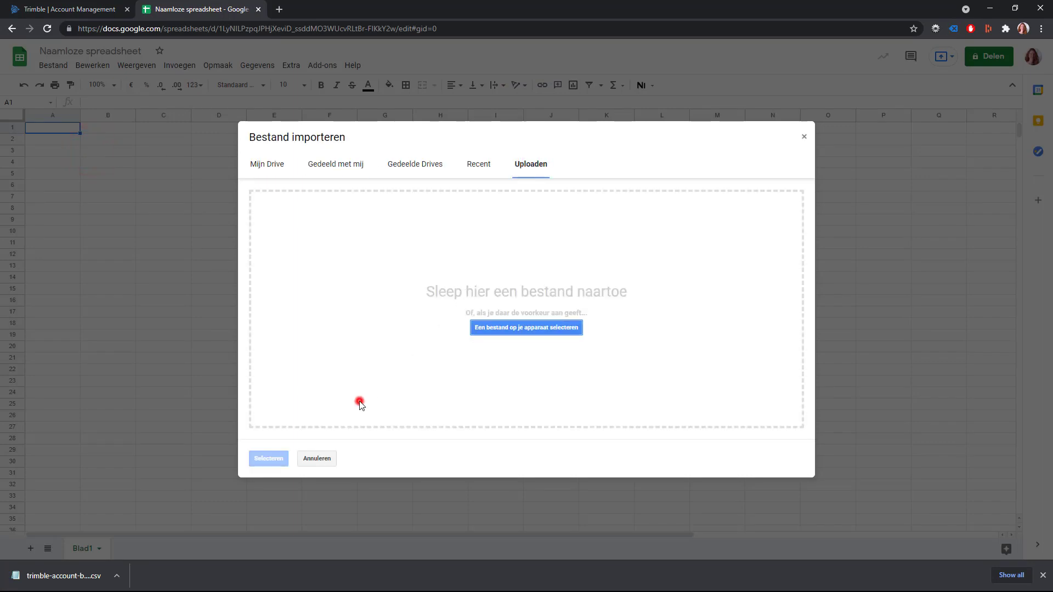
left_click_drag(63, 575, 539, 324)
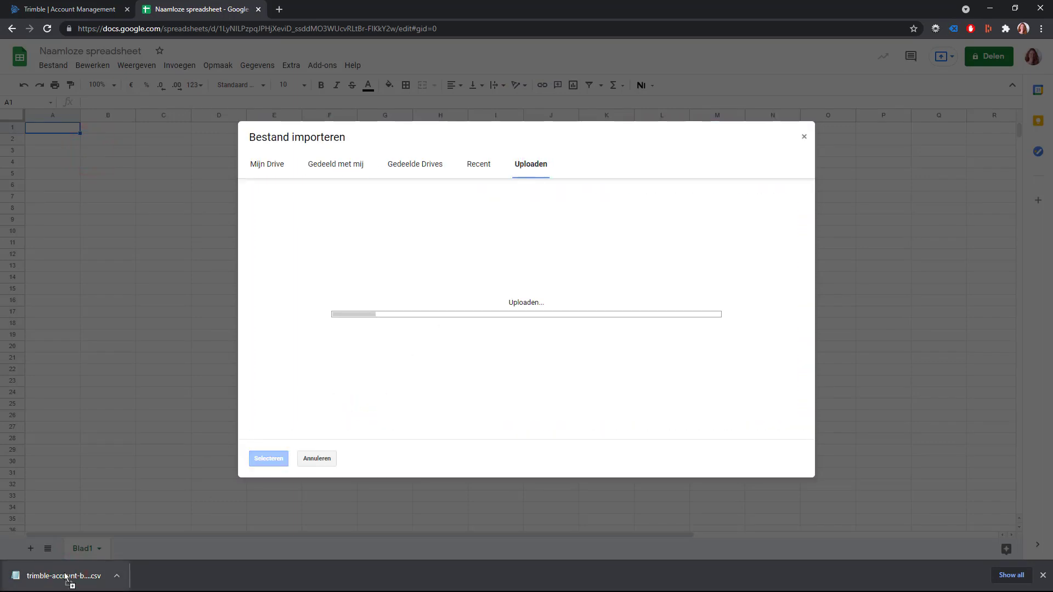
left_click(534, 376)
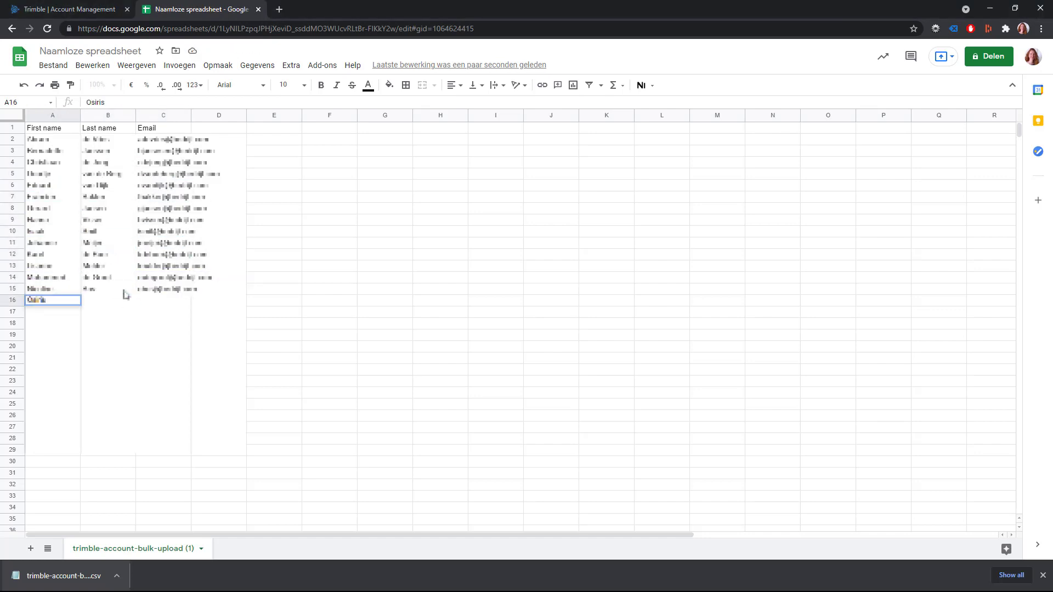
Download the filled-in user sheet as a .csv file.
left_click(65, 65)
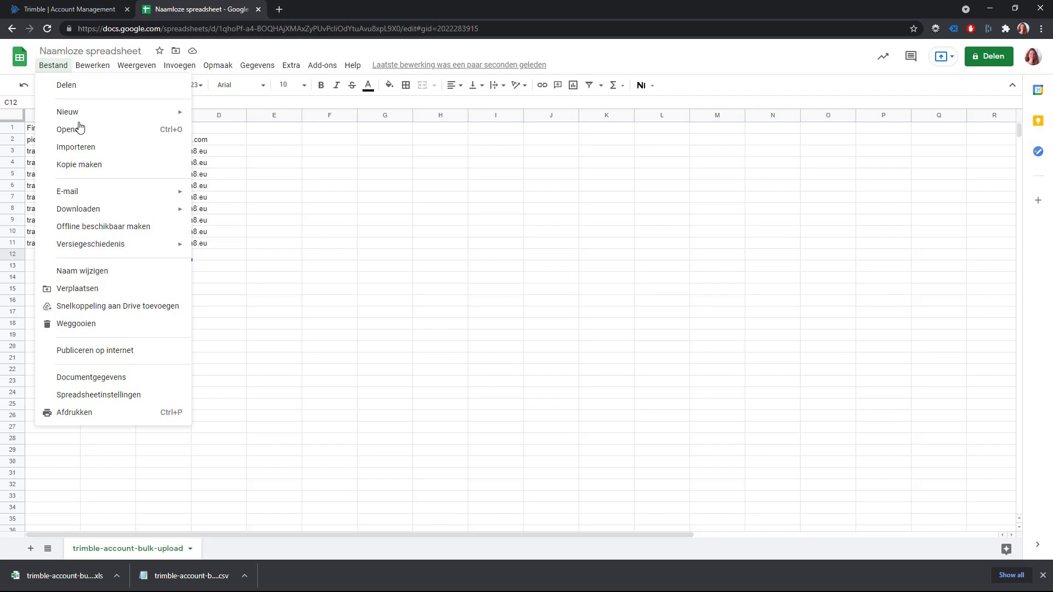
mouse_move(78, 209)
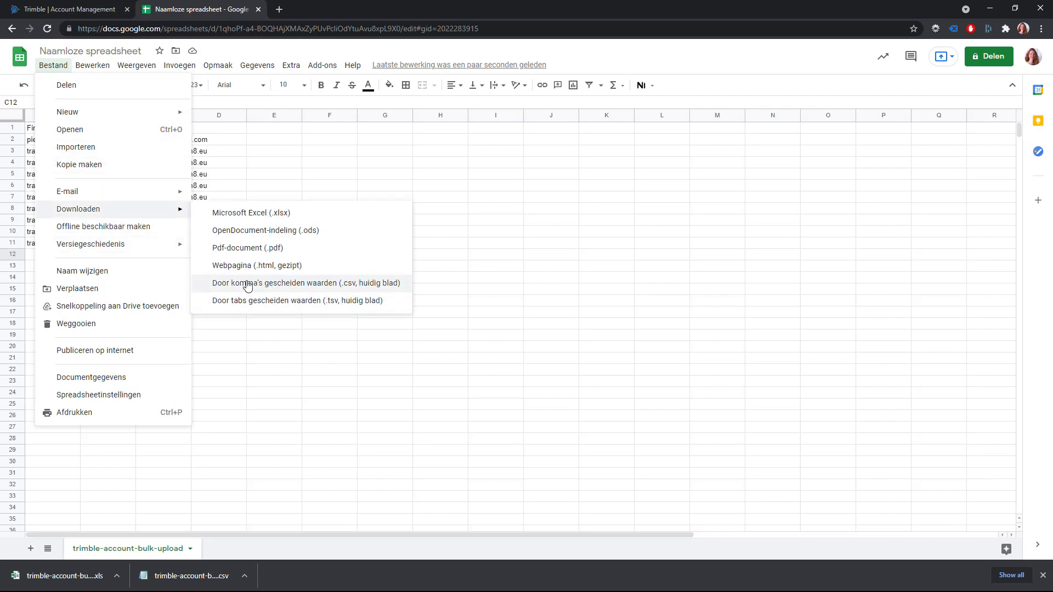
left_click(246, 283)
left_click(71, 14)
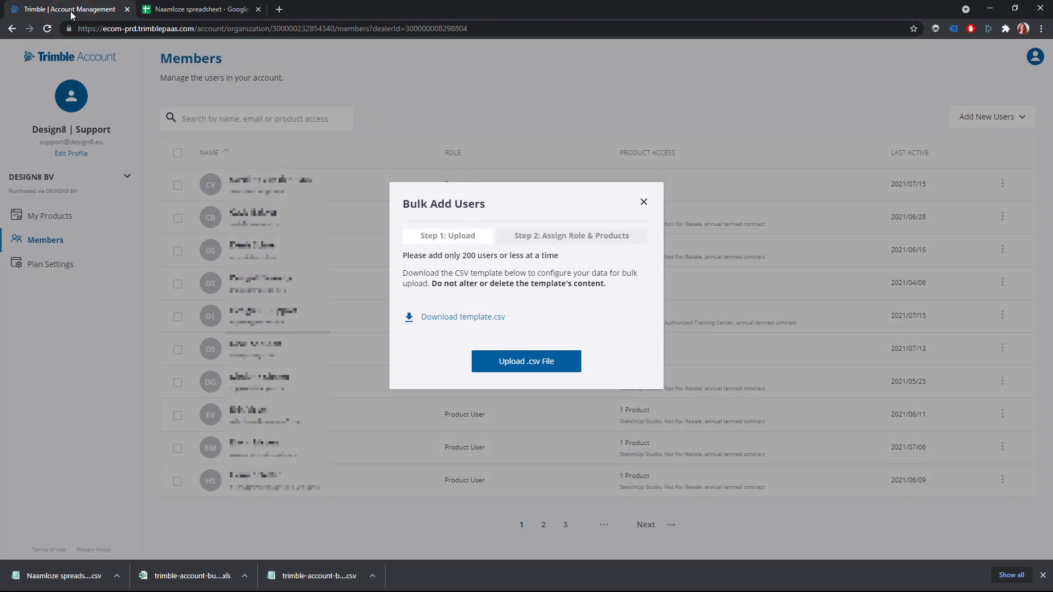
Upload the filled-in users CSV and assign the new users the Product User role.
left_click(510, 364)
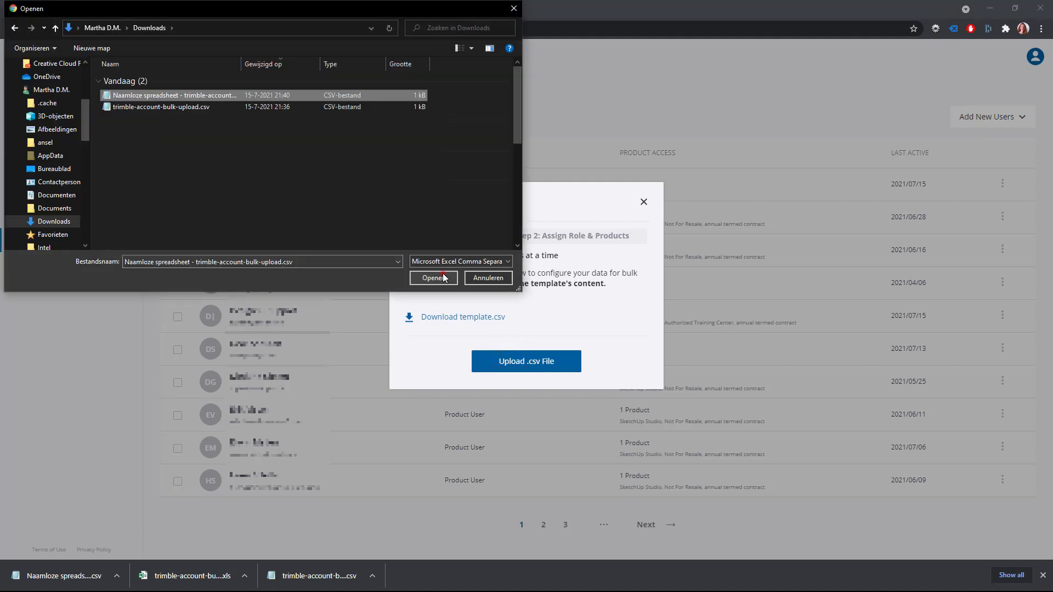
left_click(444, 278)
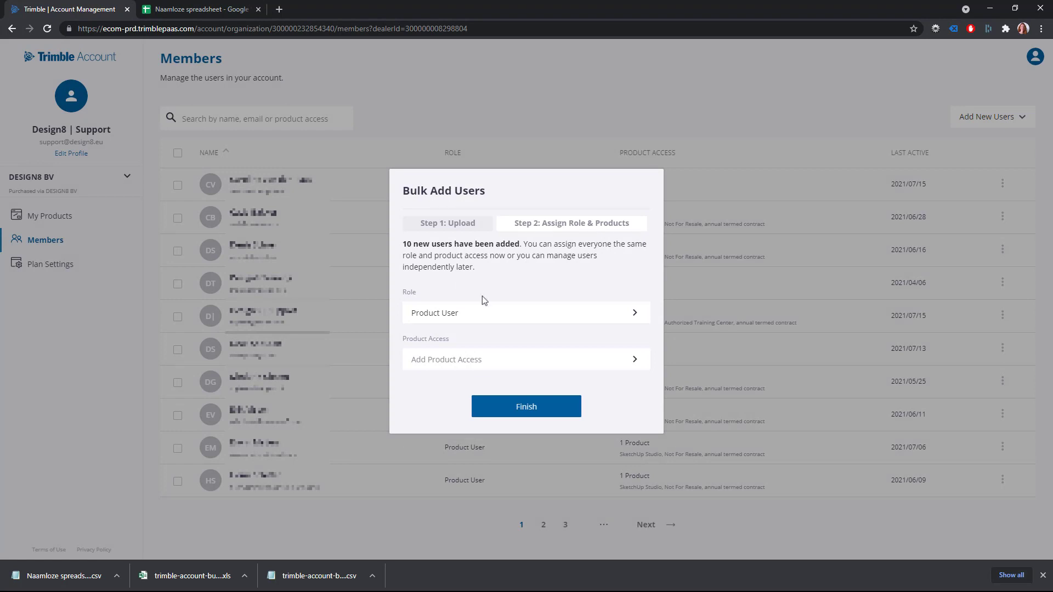
left_click(512, 312)
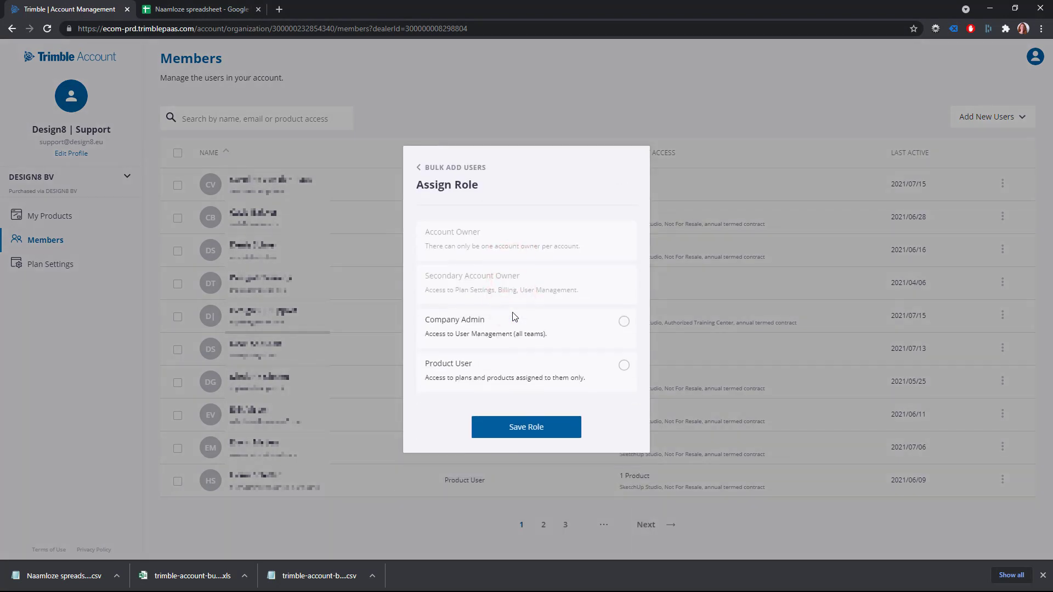
left_click(624, 366)
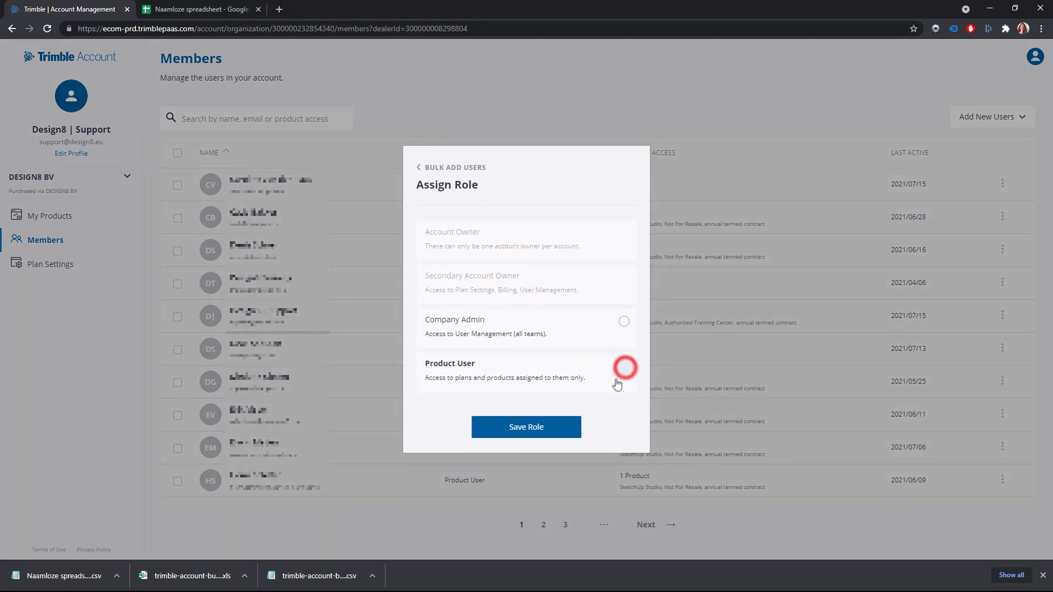
left_click(568, 429)
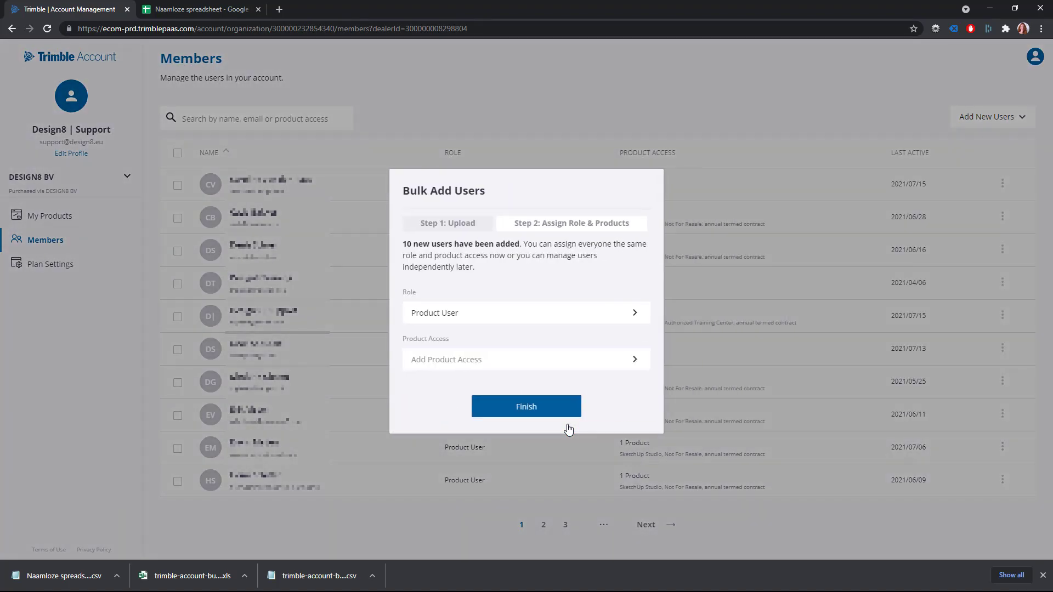
Grant the new users SketchUp Studio, Not For Resale product access.
left_click(533, 358)
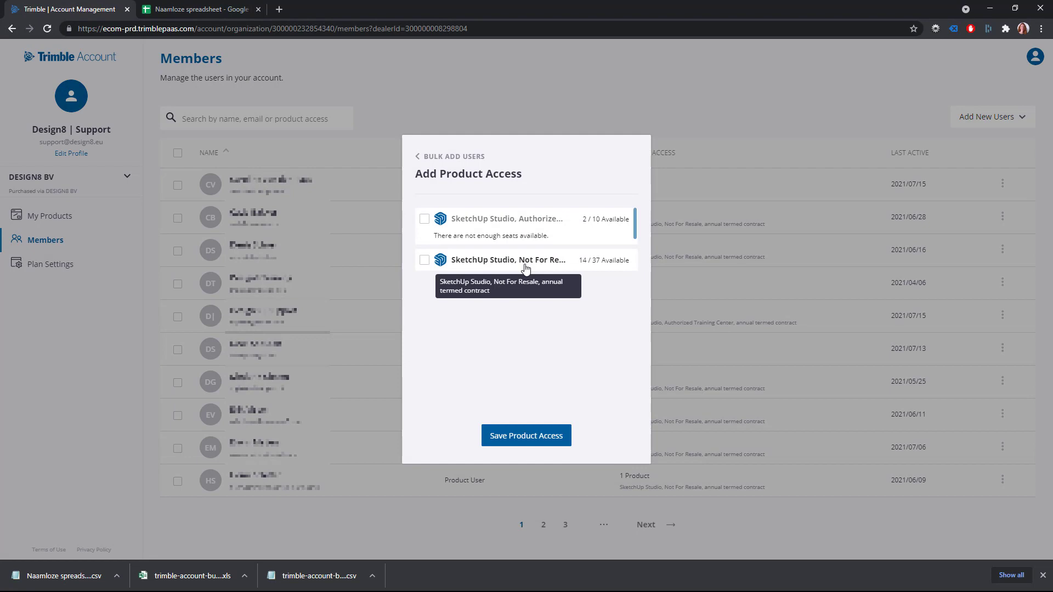
left_click(524, 262)
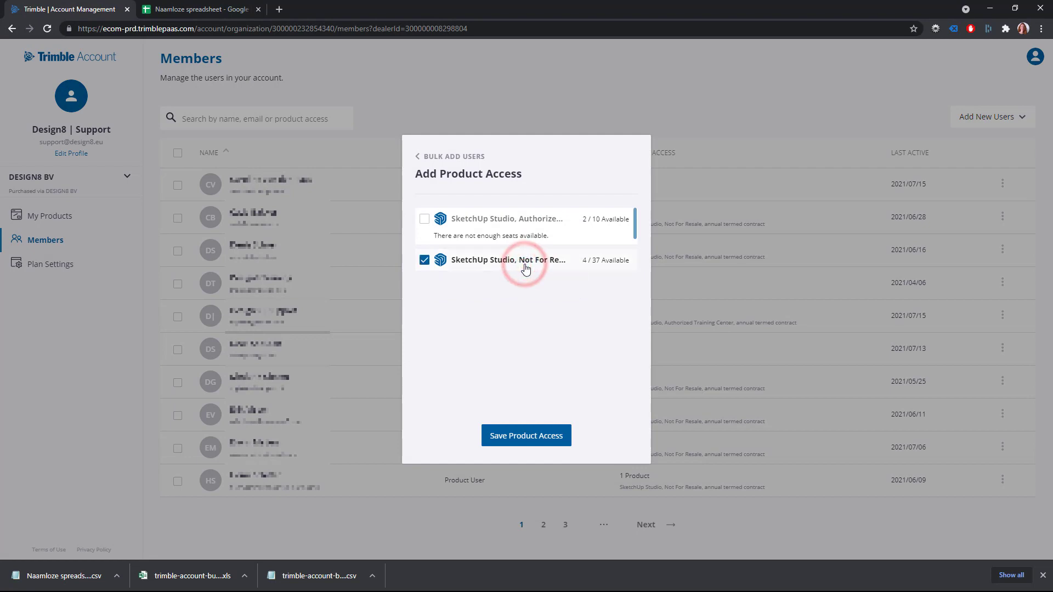
left_click(534, 436)
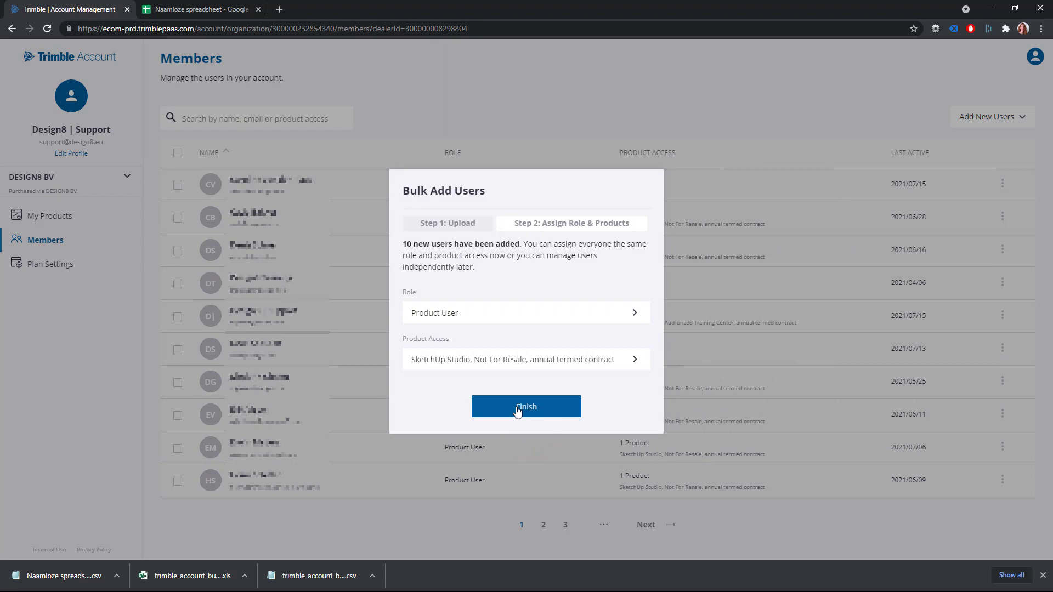
Finish adding the new users, then select members T1 through T8.
left_click(518, 408)
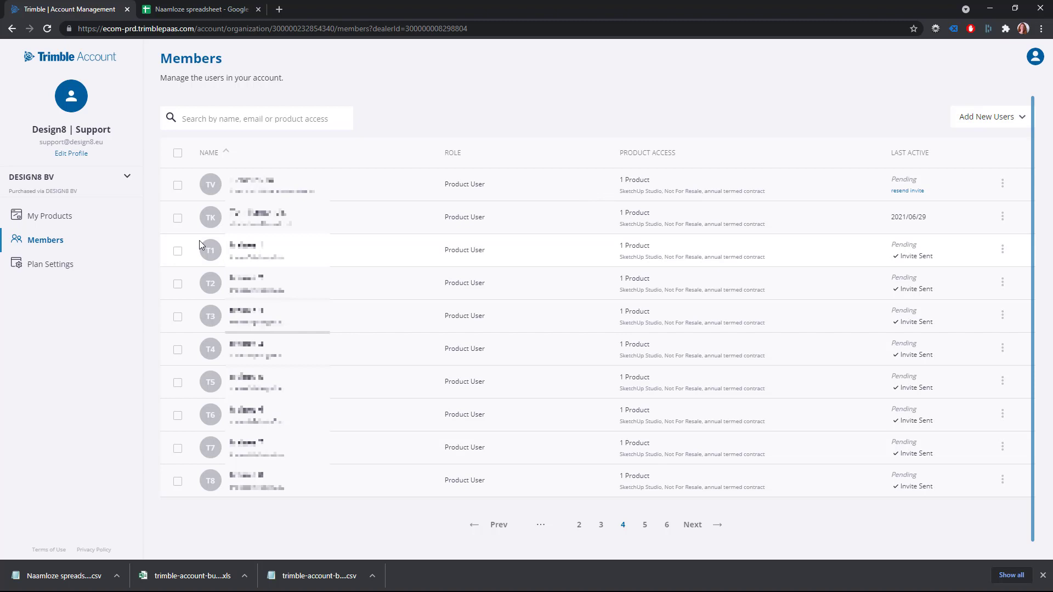
left_click(178, 252)
left_click(177, 284)
left_click(176, 318)
left_click(177, 350)
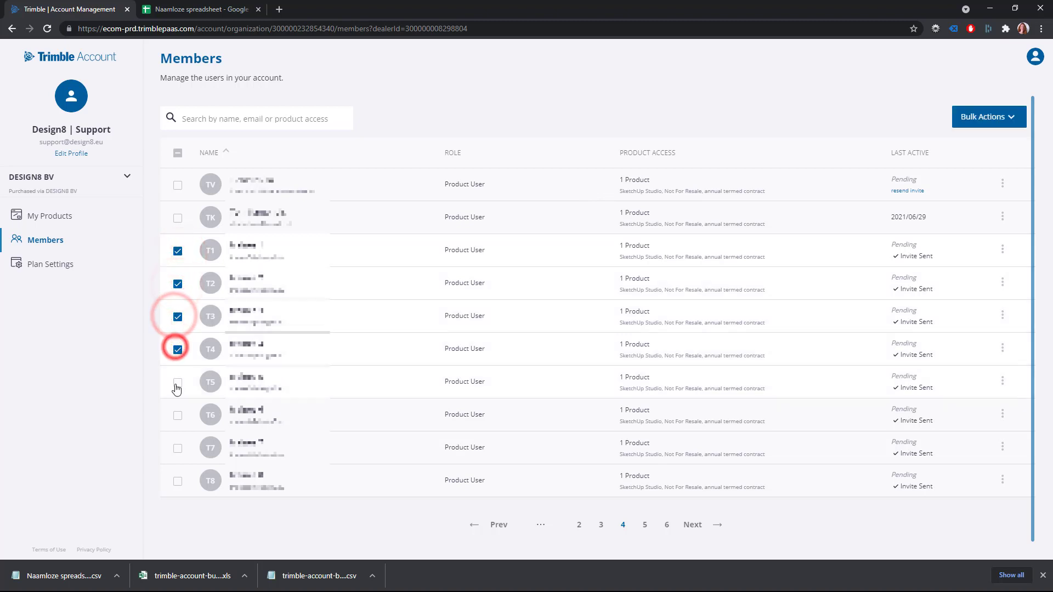
left_click(177, 382)
left_click(177, 416)
left_click(179, 449)
left_click(177, 482)
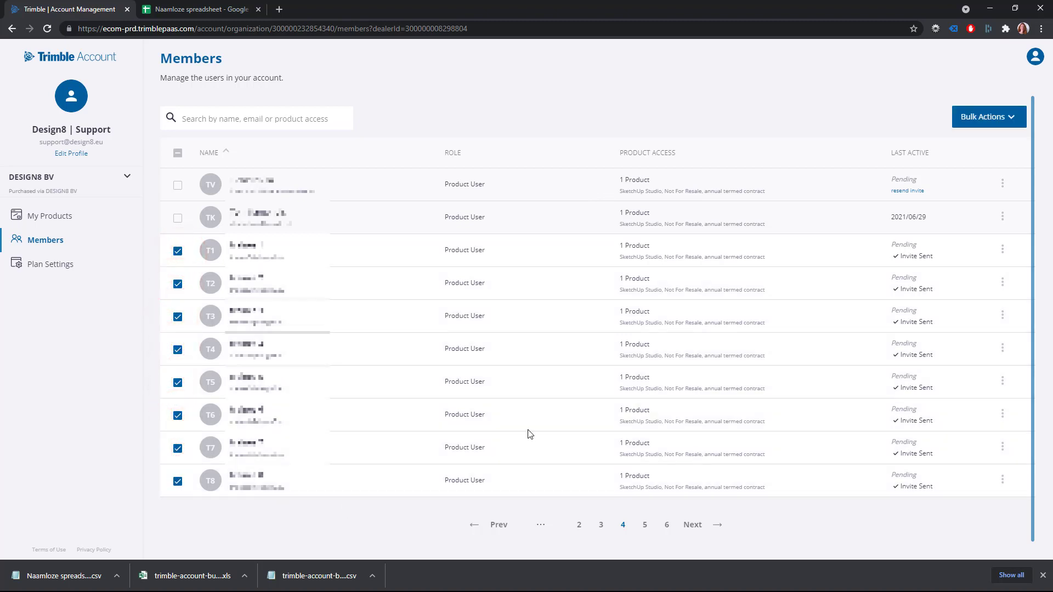
Remove the eight selected members with Bulk Actions > Remove Users, confirming I'm Sure.
left_click(1009, 122)
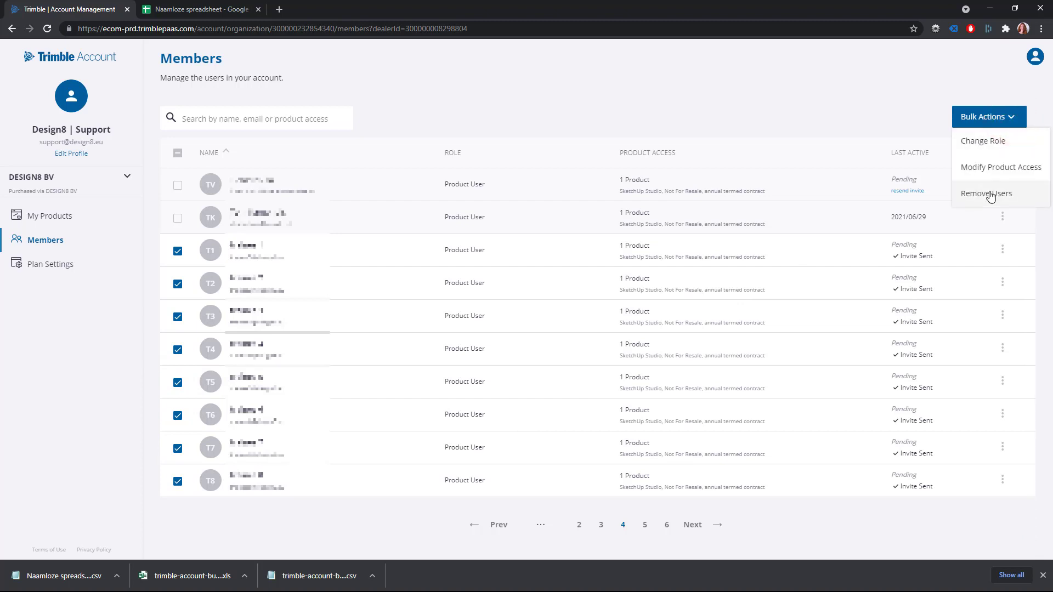
left_click(989, 195)
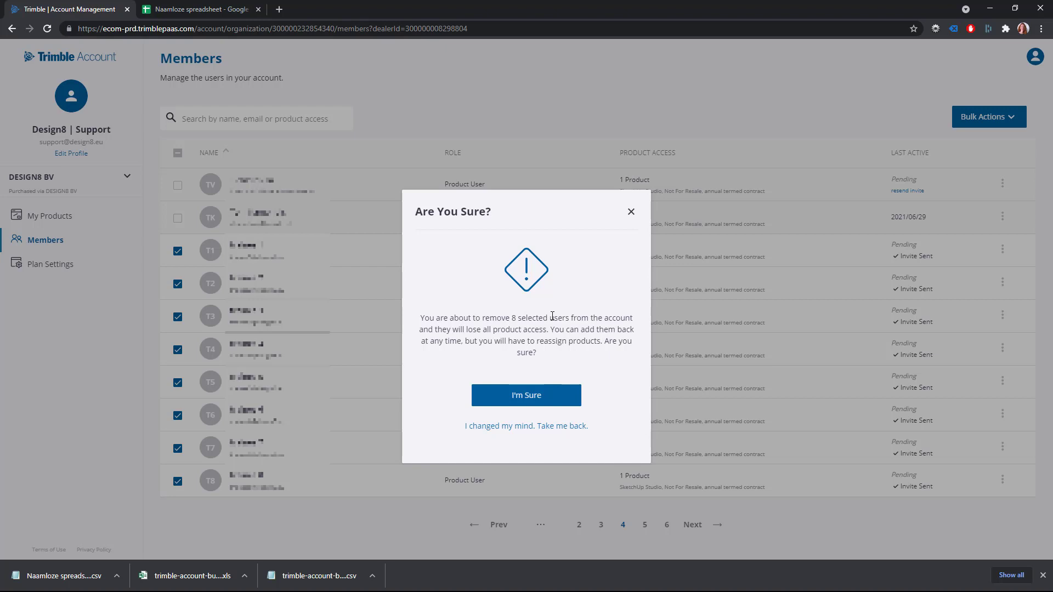
left_click(522, 395)
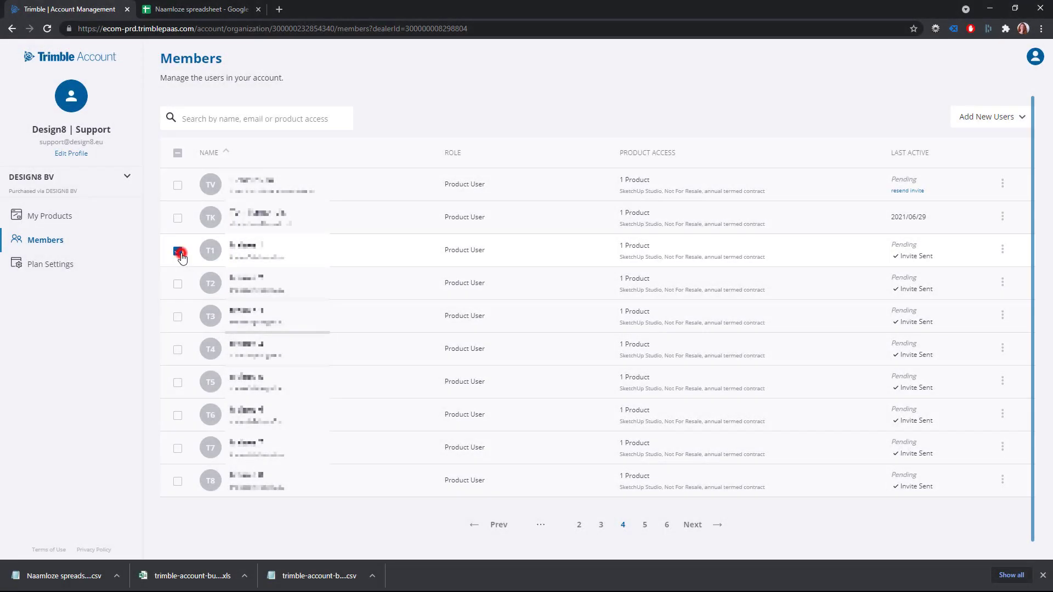
Select members T1–T8 and choose Bulk Actions > Change Role to open Assign Role.
left_click(177, 251)
left_click(178, 284)
left_click(177, 317)
left_click(177, 350)
left_click(178, 383)
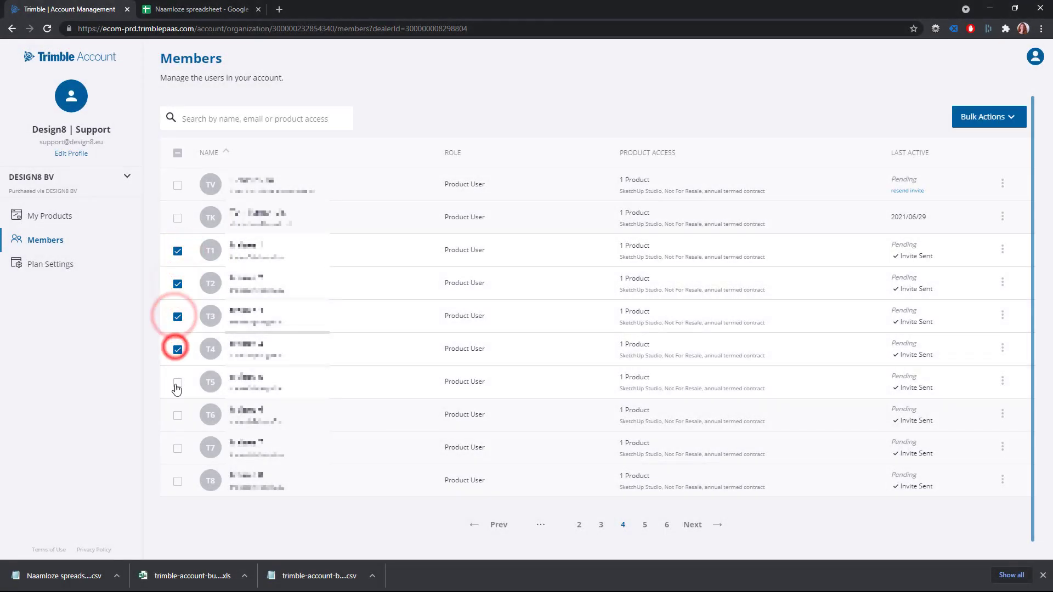
left_click(178, 415)
left_click(179, 448)
left_click(177, 482)
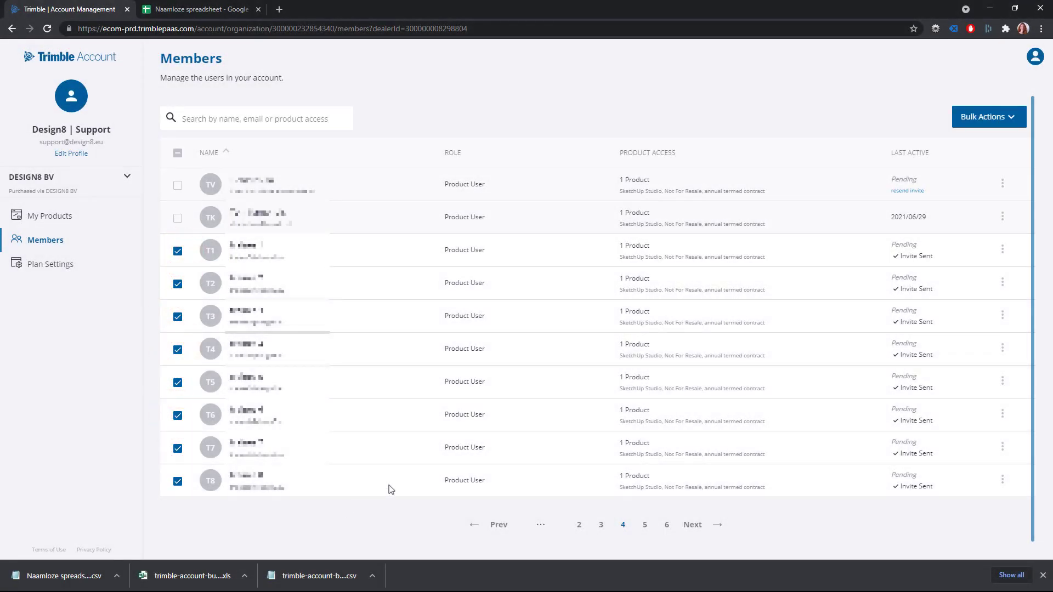
left_click(1005, 118)
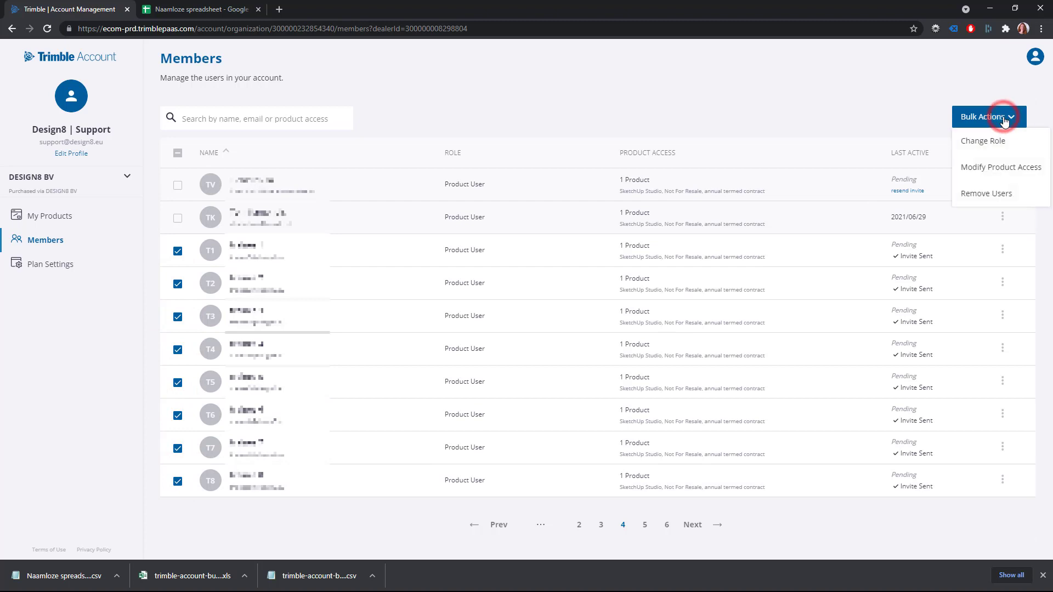
left_click(1003, 147)
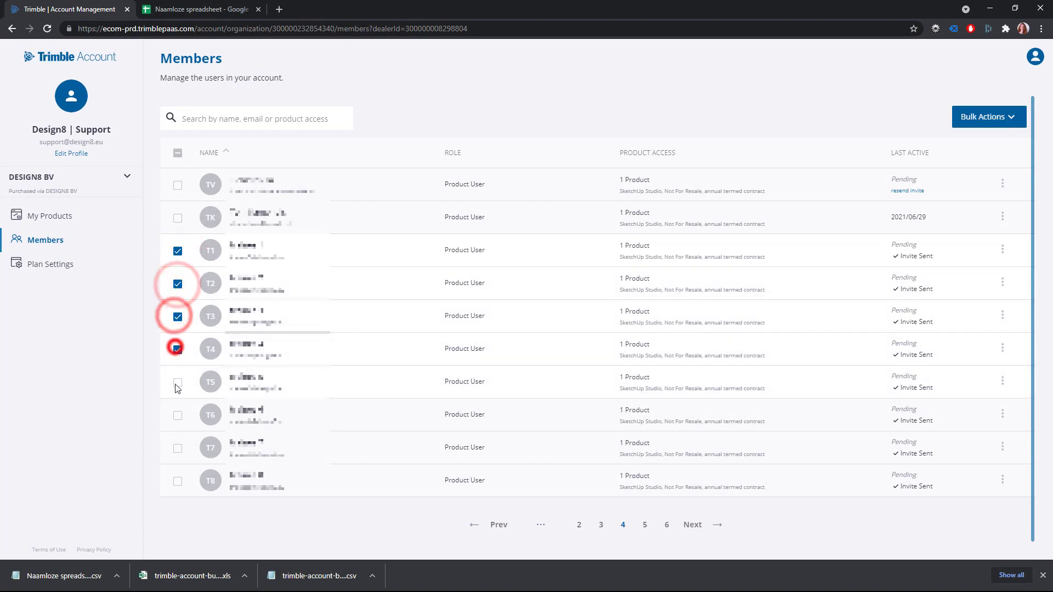
Select members T5–T8 and clear their SketchUp Pro product access.
left_click(177, 382)
left_click(177, 415)
left_click(179, 448)
left_click(177, 482)
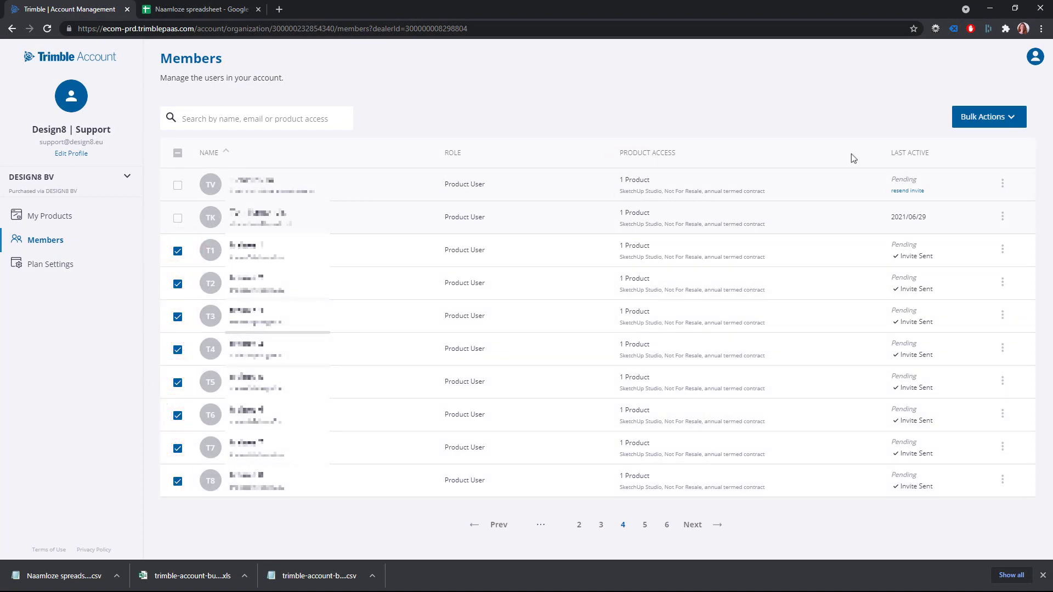
left_click(1012, 117)
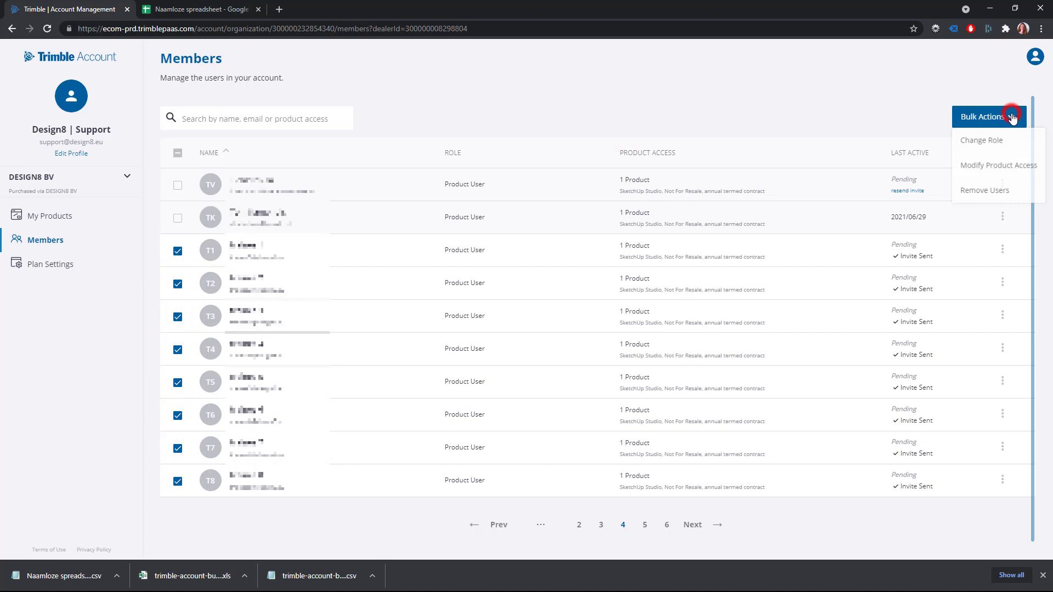
left_click(1006, 167)
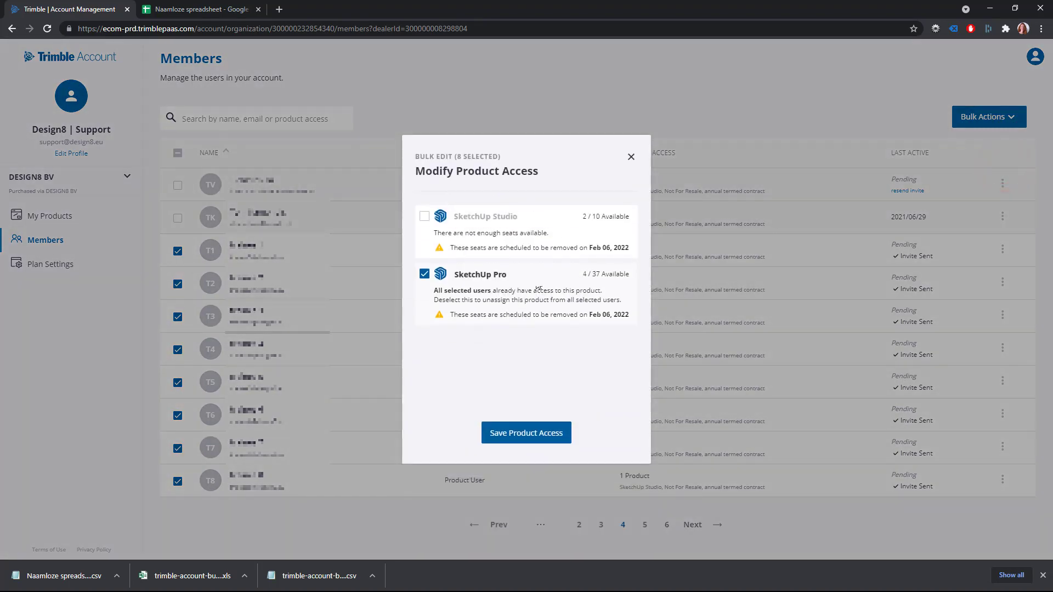
left_click(424, 276)
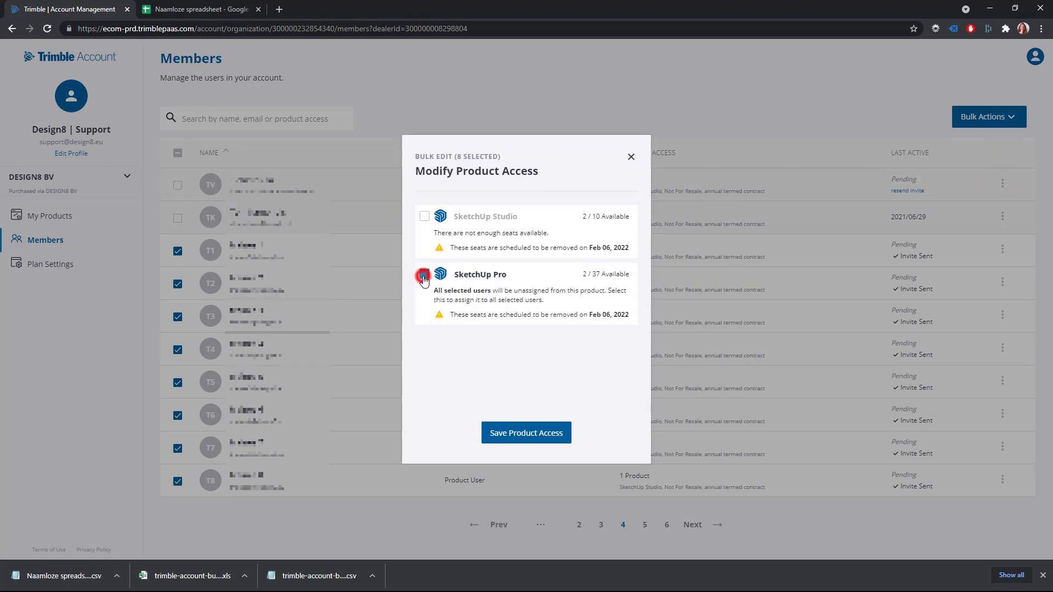
left_click(543, 433)
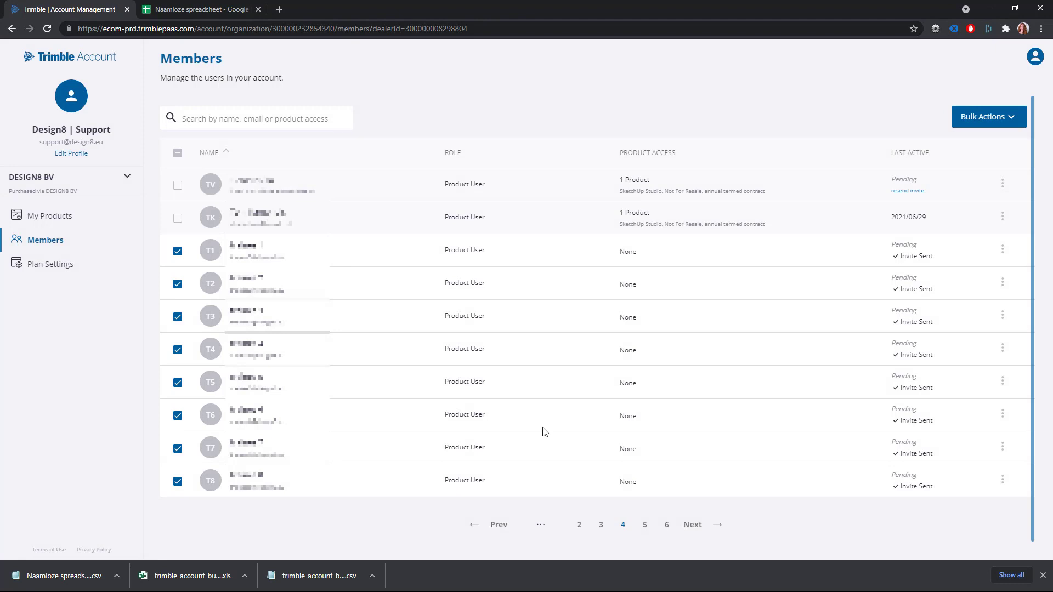
Assign SketchUp Pro access to the selected members through Modify Product Access.
left_click(1018, 117)
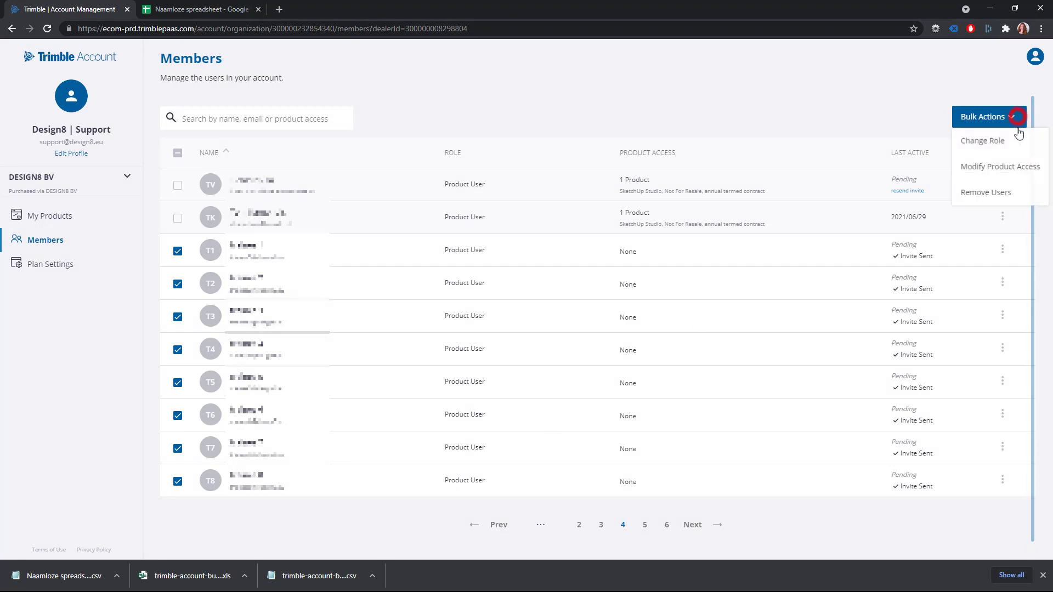
left_click(1019, 171)
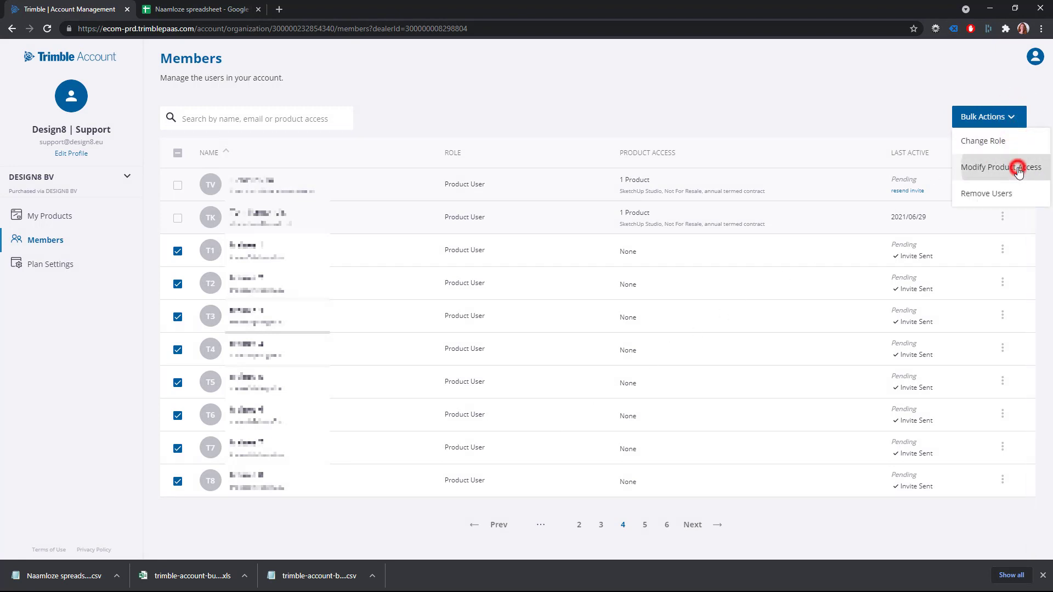
left_click(424, 274)
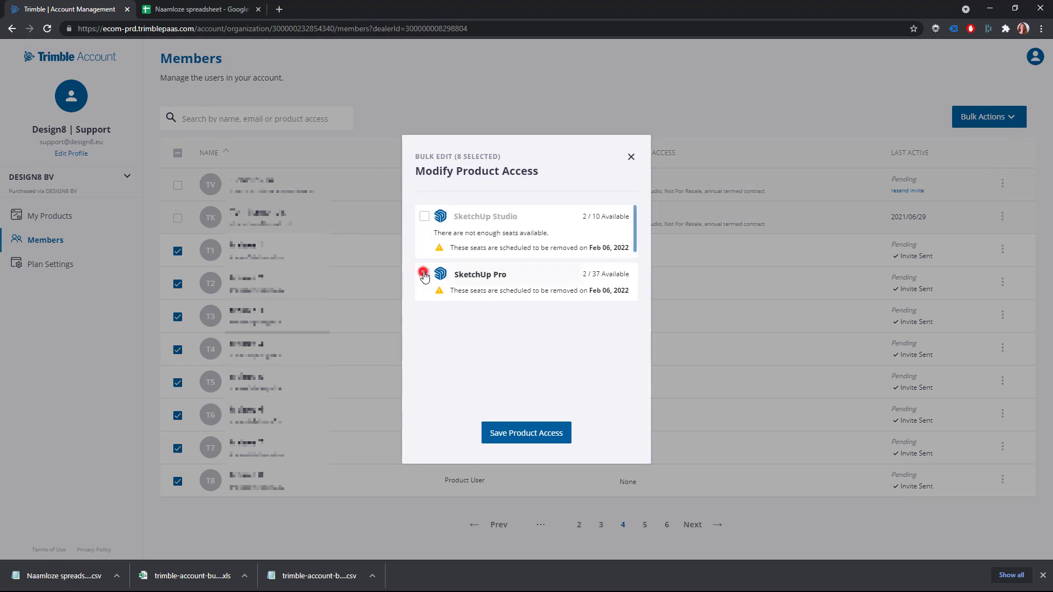
left_click(526, 432)
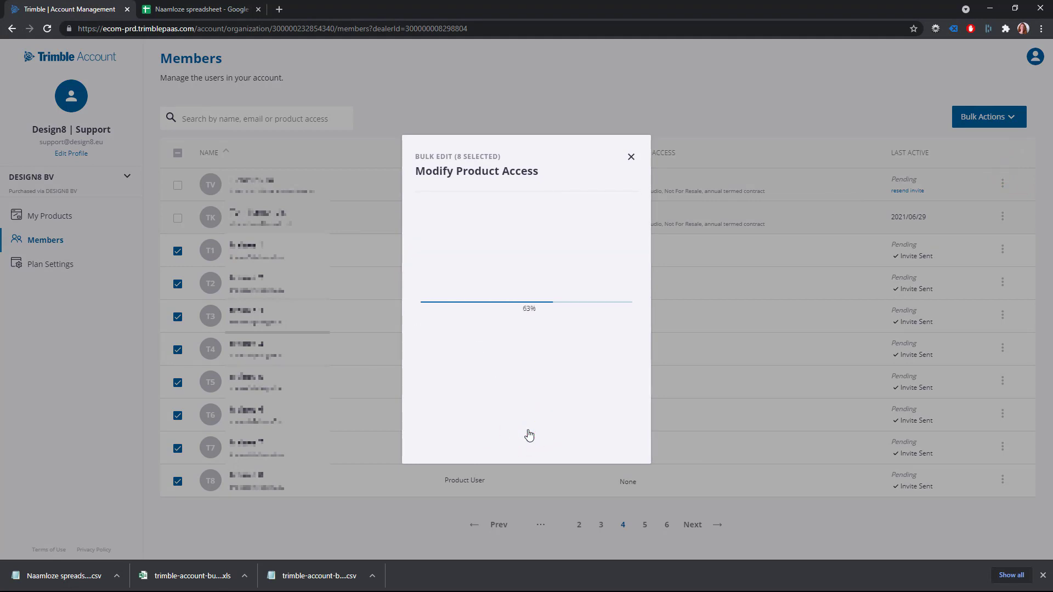